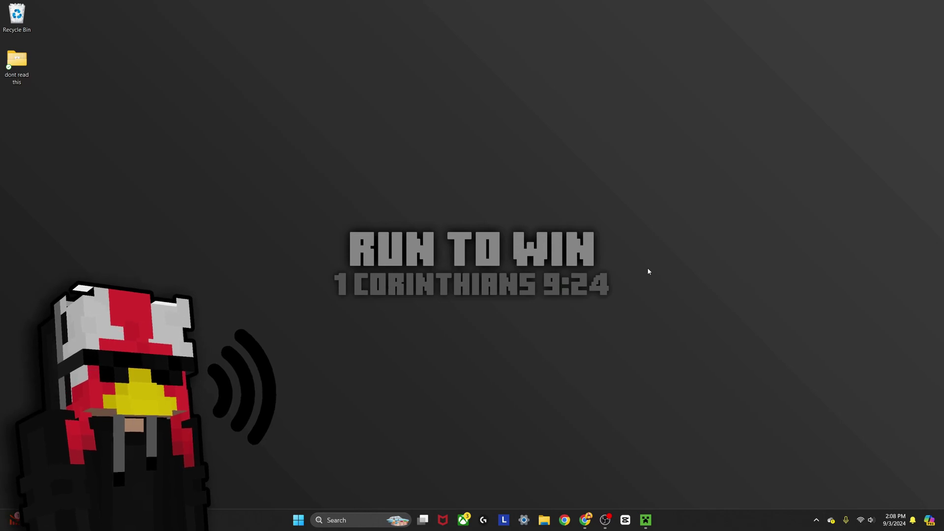
Step: Switch to Chrome, search the web for "fabric" and open the Fabric site at fabricmc.net
left_click(646, 523)
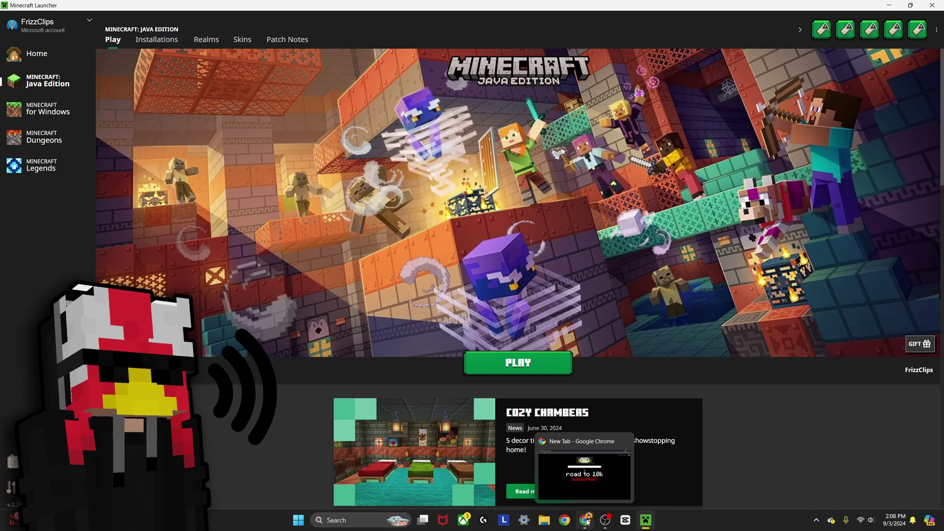
left_click(586, 520)
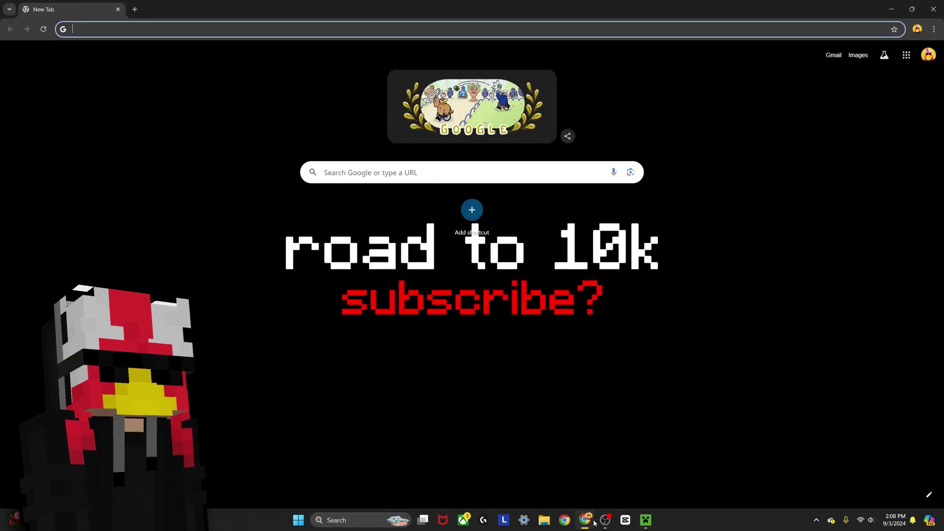
type("fabric")
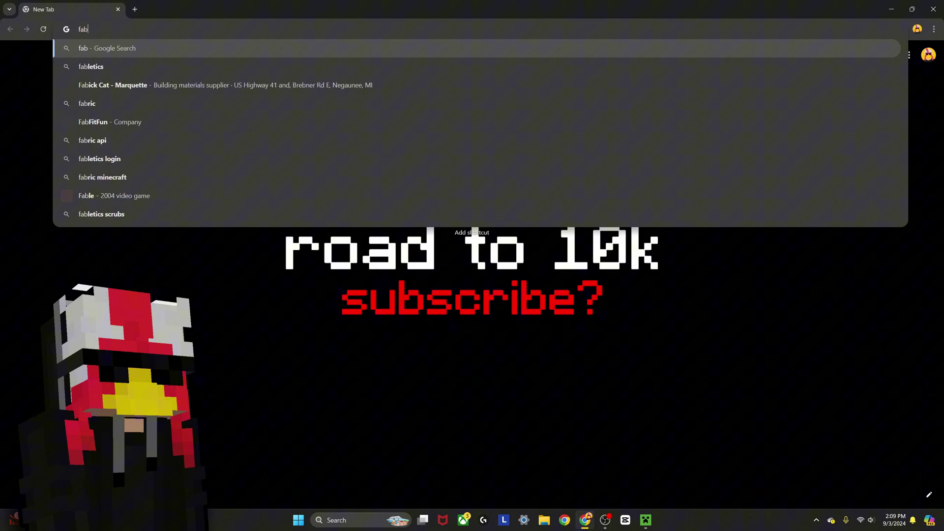
key("Return")
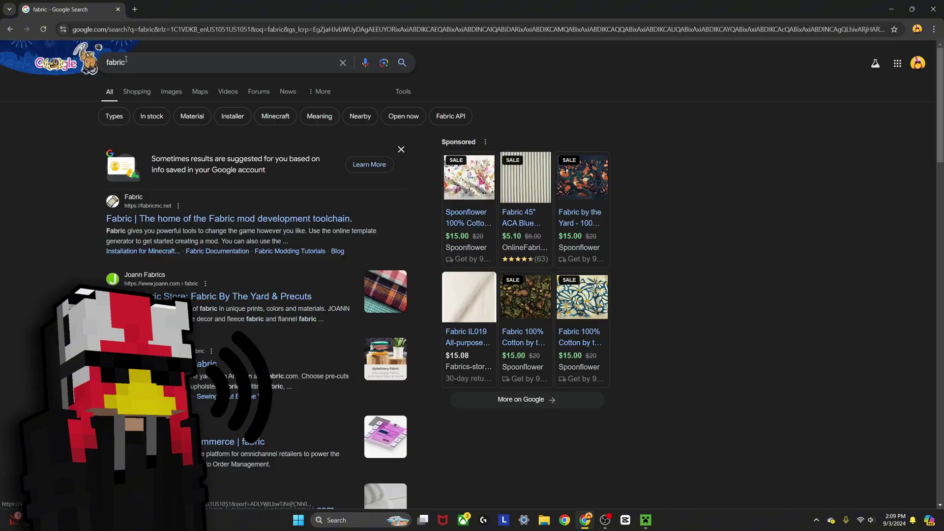
left_click(173, 218)
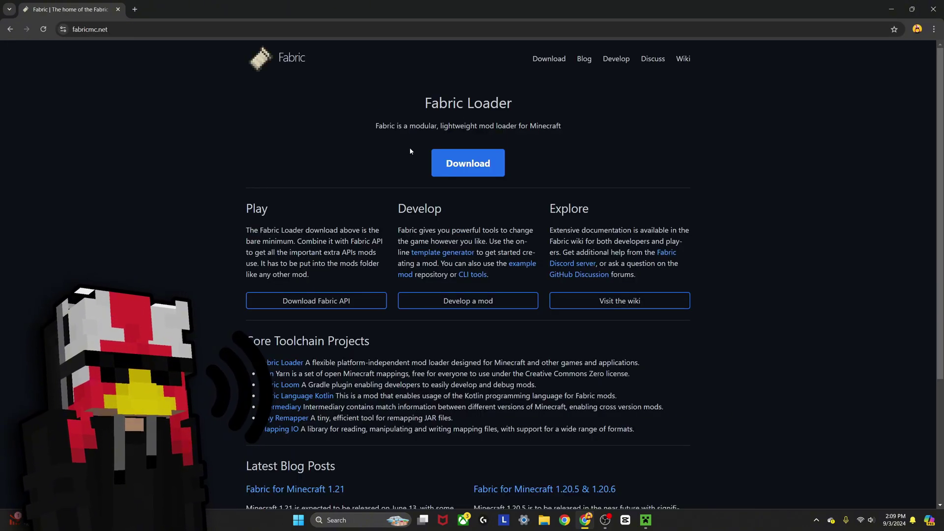
Step: Go to Fabric's installer download page and download the installer for Windows
scroll(449, 267, "down", 1)
scroll(543, 64, "up", 1)
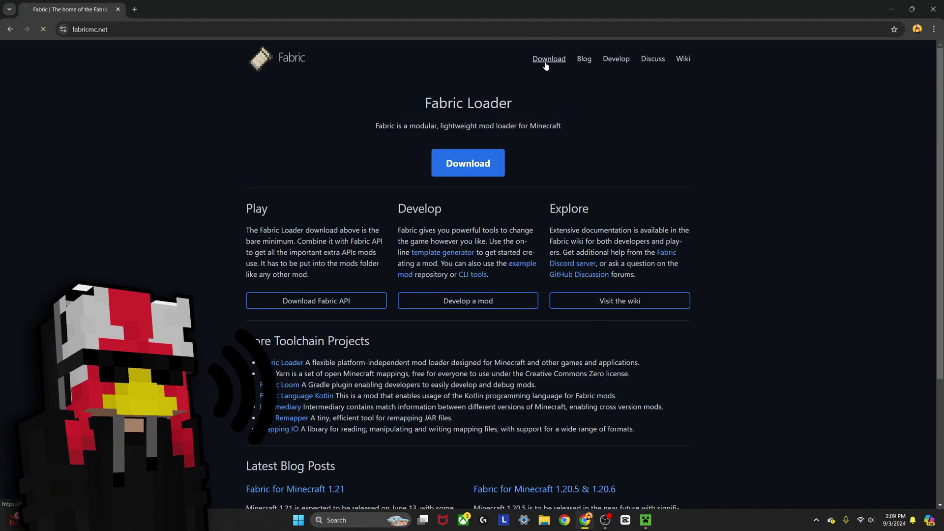
left_click(550, 61)
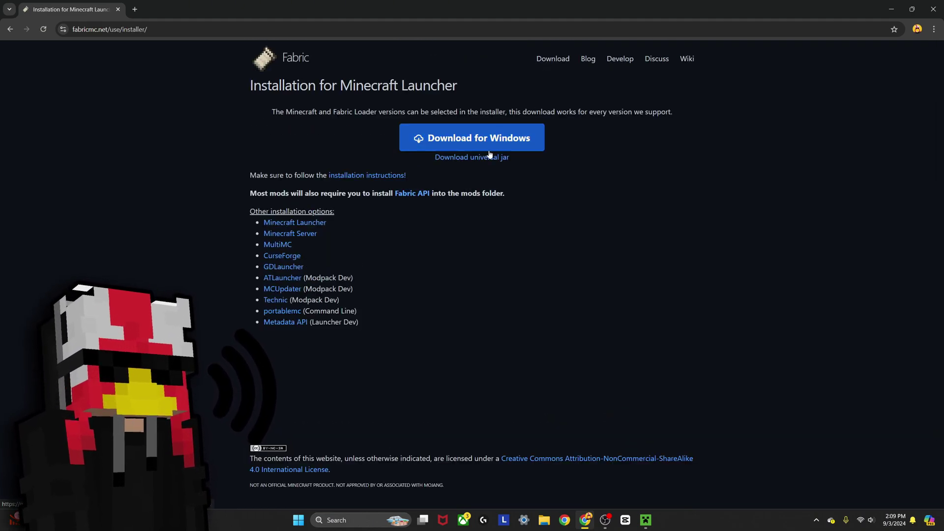
left_click(434, 139)
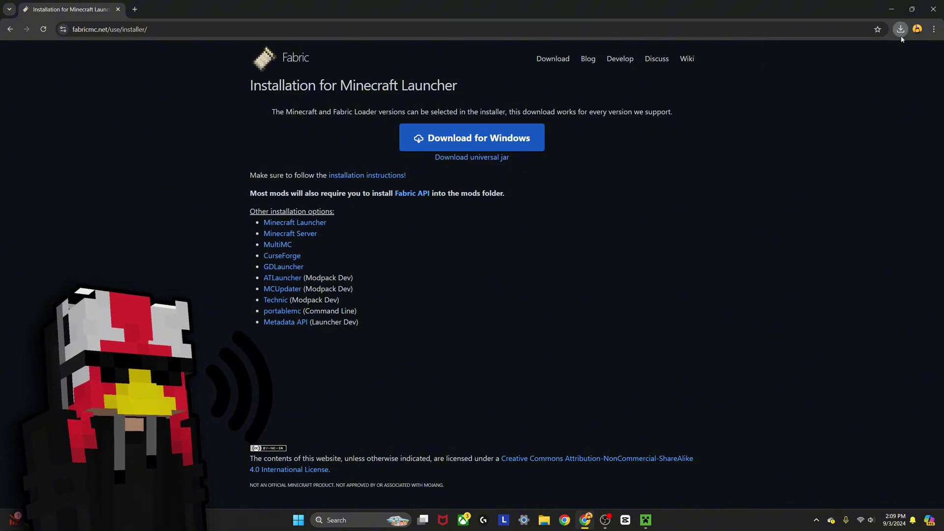
Step: Run the downloaded fabric-installer and install the Fabric client for Minecraft version 1.21
left_click(900, 30)
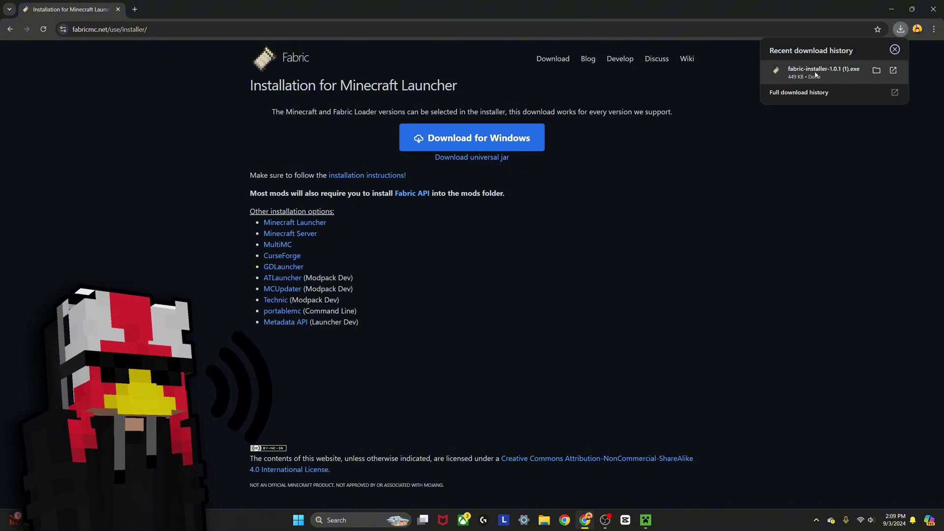
left_click(815, 73)
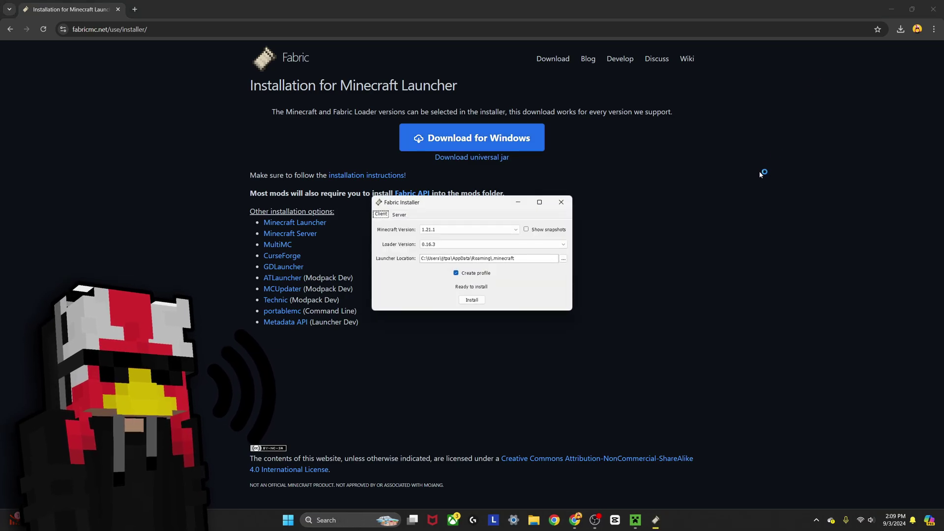
left_click(466, 230)
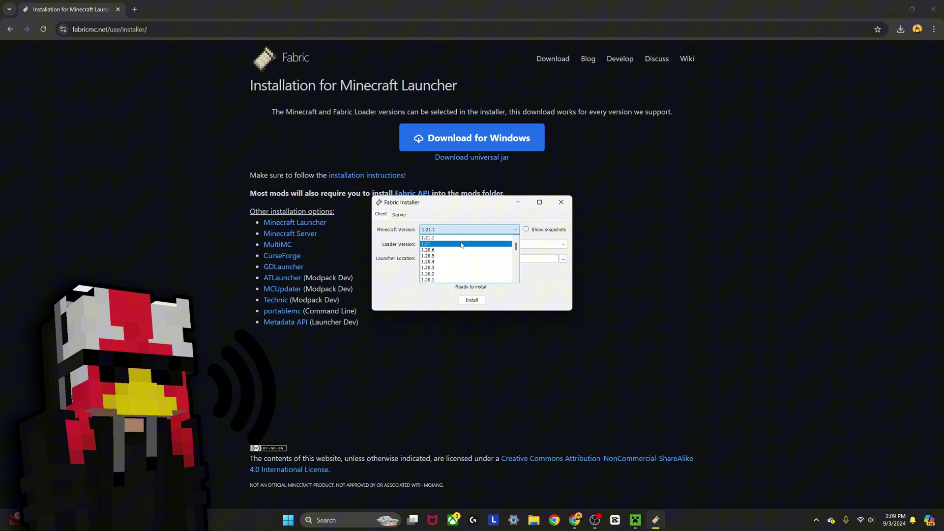
left_click(461, 244)
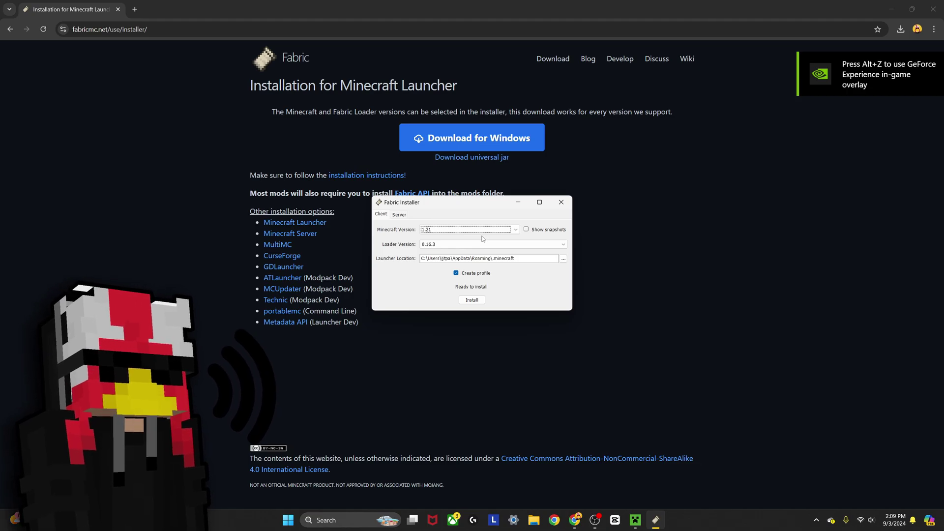
left_click(471, 300)
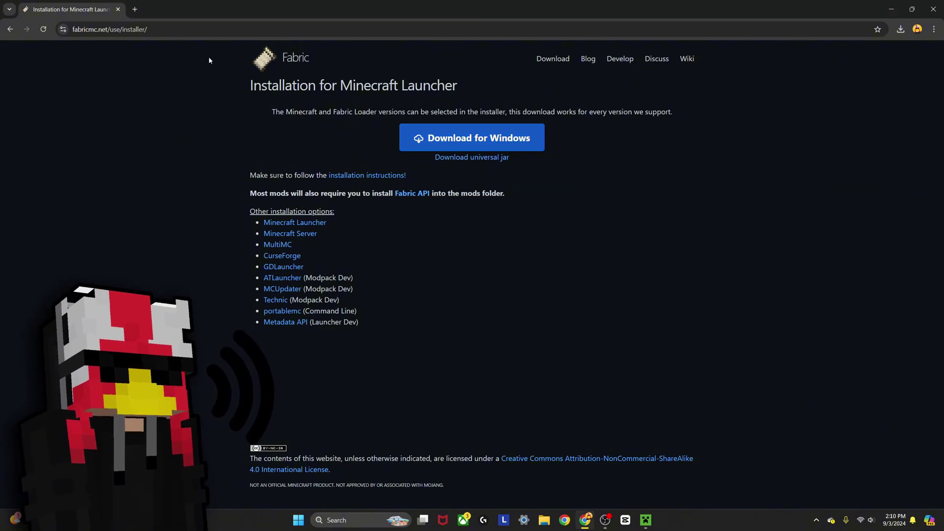
Step: Open the Fabric API mod's version list on Modrinth and filter it to game version 1.21
left_click(135, 10)
left_click(117, 9)
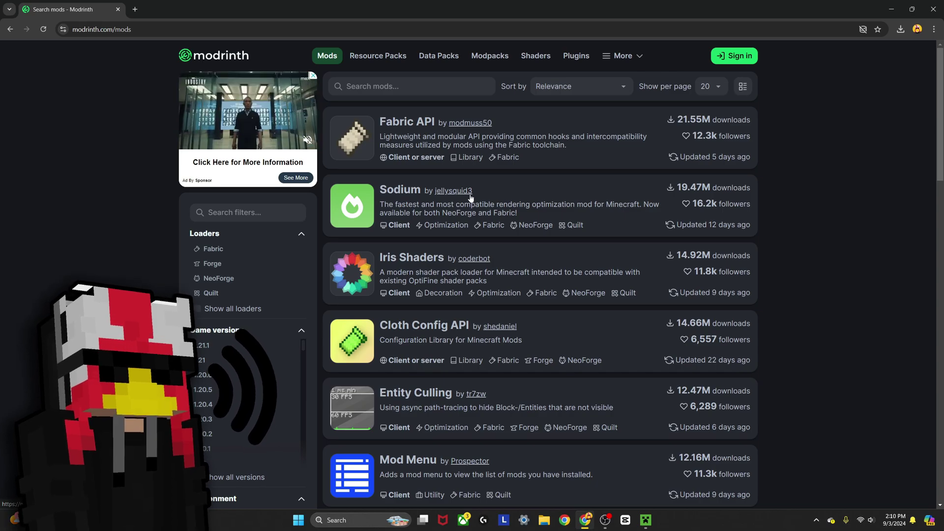
left_click(406, 122)
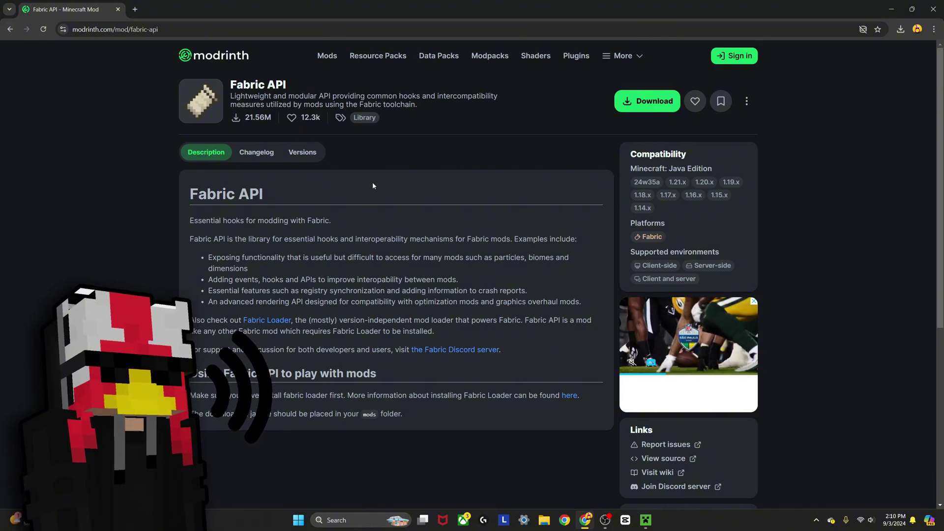
left_click(256, 152)
left_click(303, 152)
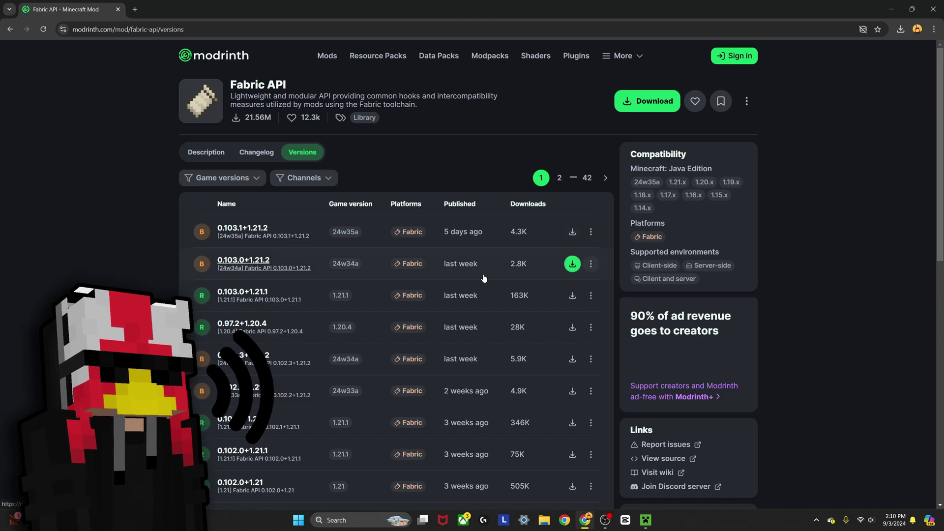
left_click(203, 178)
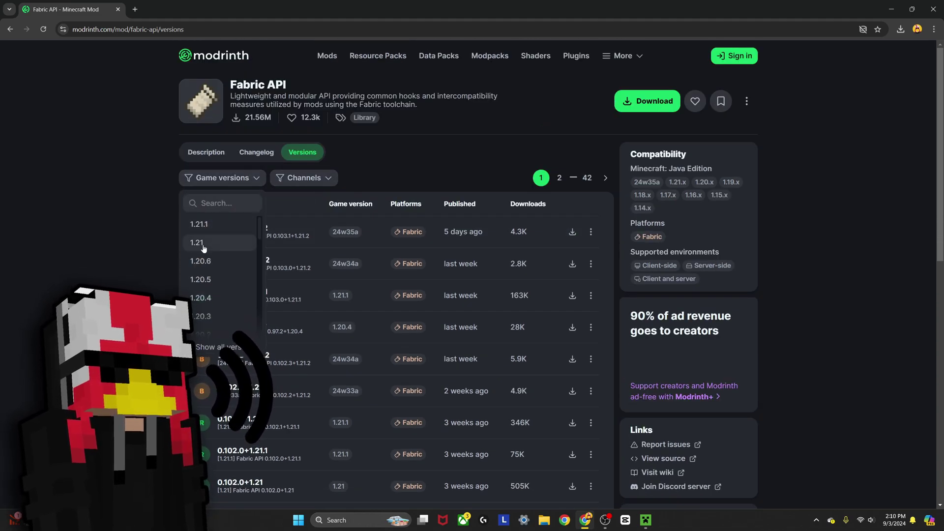
left_click(202, 244)
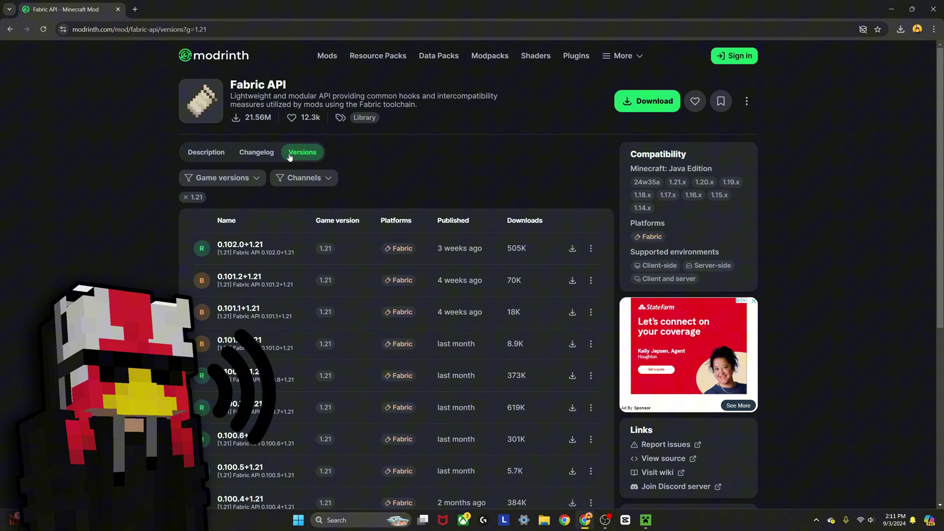
Step: Search Modrinth's mods for "lgacy4j" and open the Legacy4J mod page
left_click(326, 55)
left_click(393, 86)
type("lgacy4j")
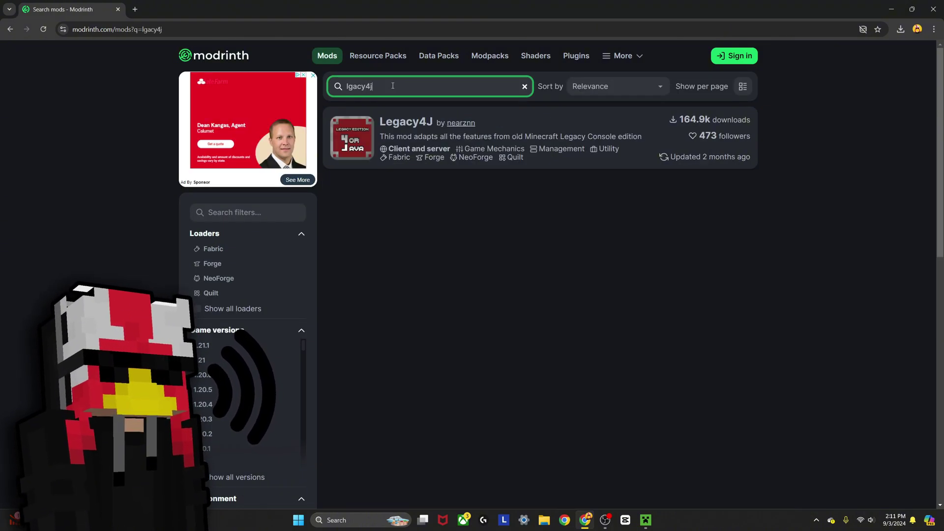
left_click(404, 122)
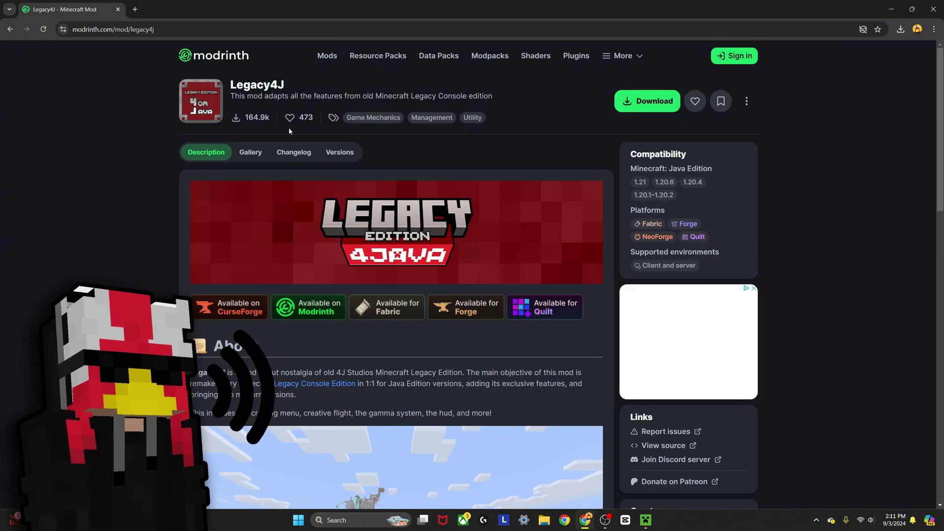
Step: Download Legacy4J 1.21-1.7.2+fabric from the versions filtered to game version 1.21, and minimize the browser
scroll(310, 218, "down", 2)
scroll(288, 216, "up", 2)
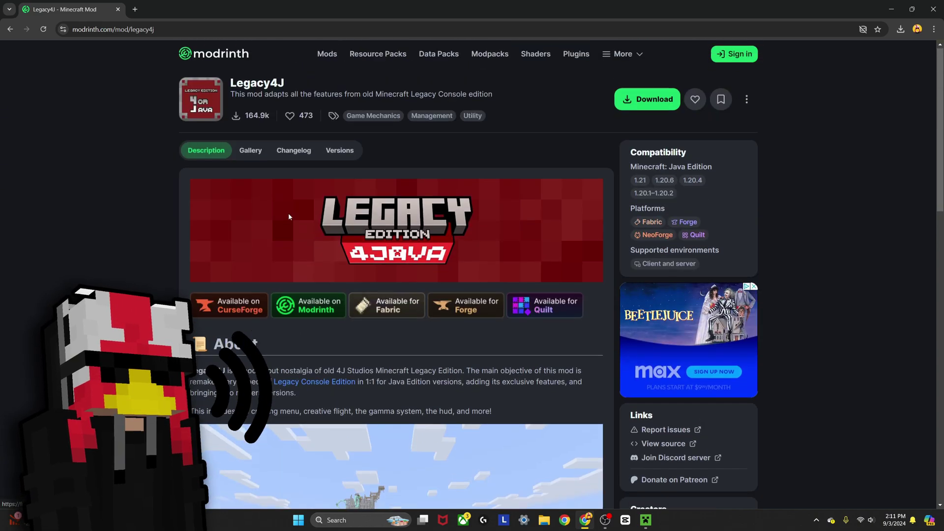
left_click(338, 151)
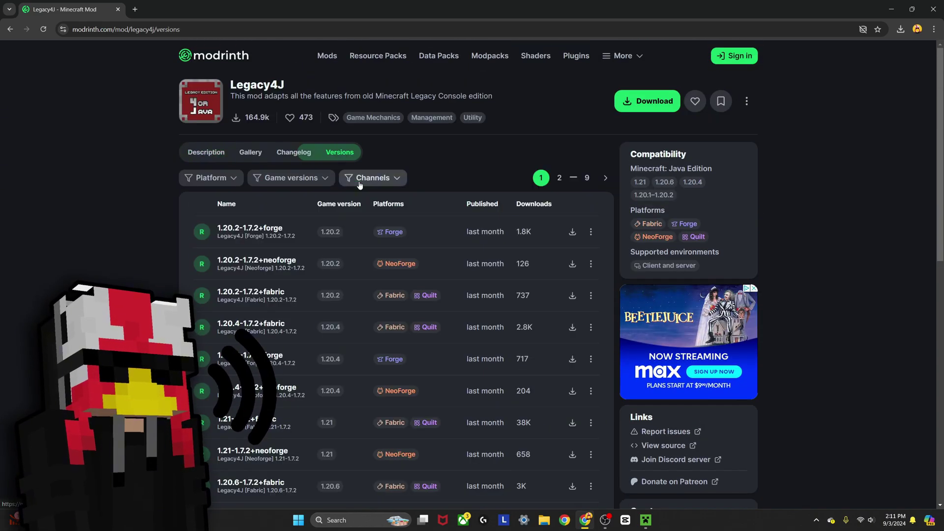
left_click(290, 177)
left_click(272, 224)
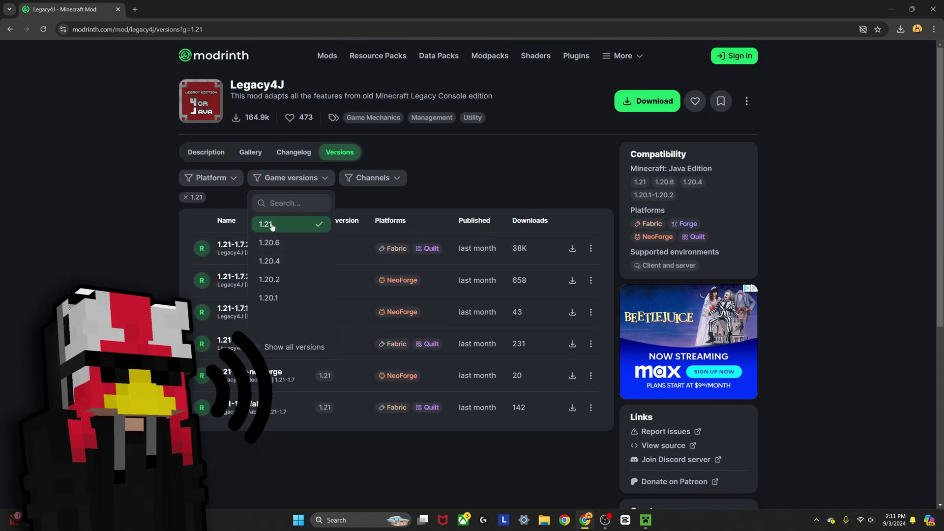
left_click(478, 177)
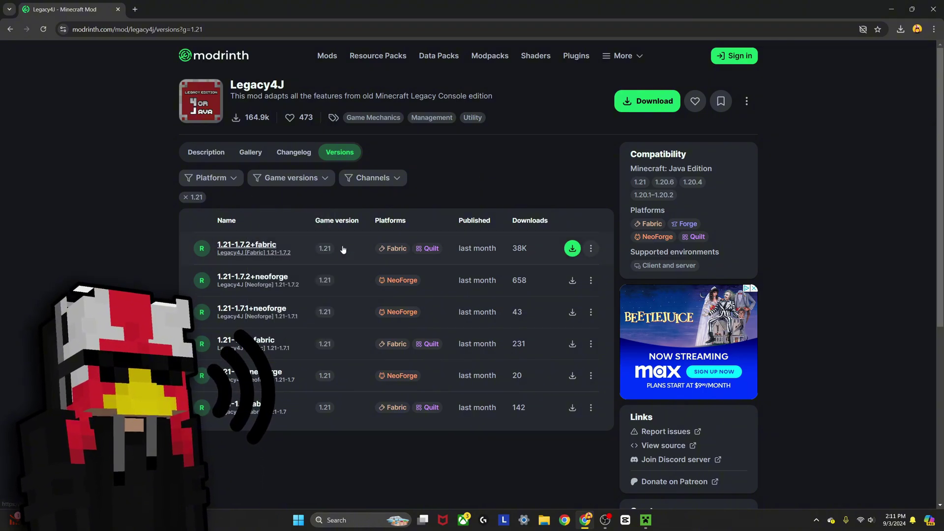
left_click(572, 249)
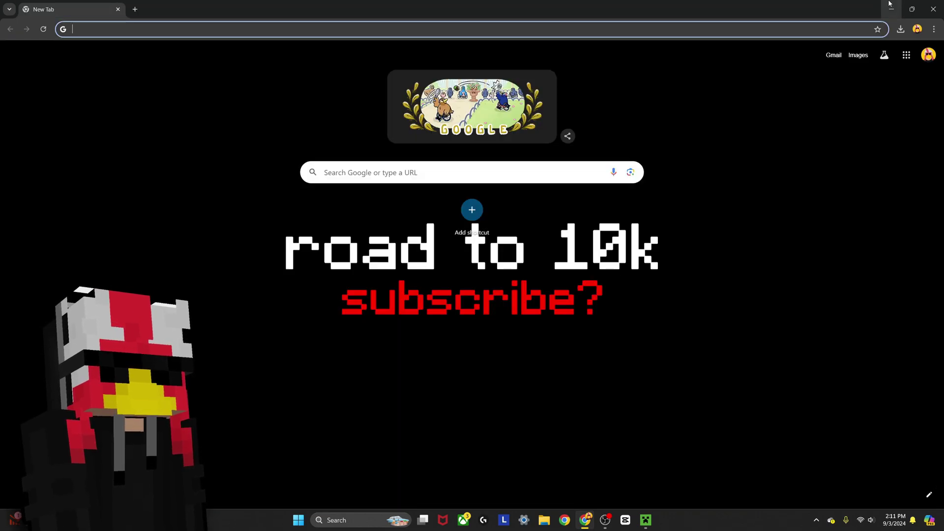
left_click(890, 4)
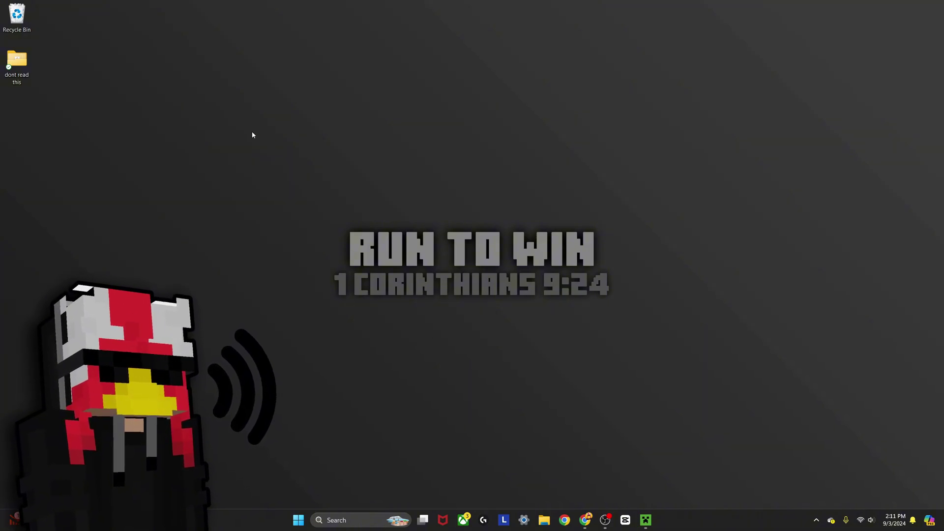
left_click_drag(228, 129, 514, 288)
left_click_drag(597, 158, 540, 197)
left_click_drag(226, 136, 512, 431)
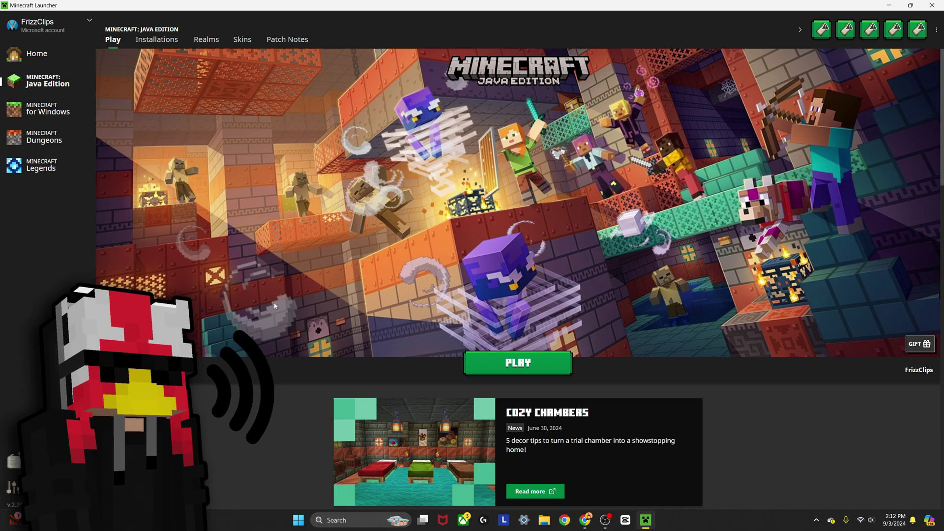
Step: In the Minecraft Launcher, open the Fabric 1.21 installation's game folder and go into its mods folder
left_click(164, 45)
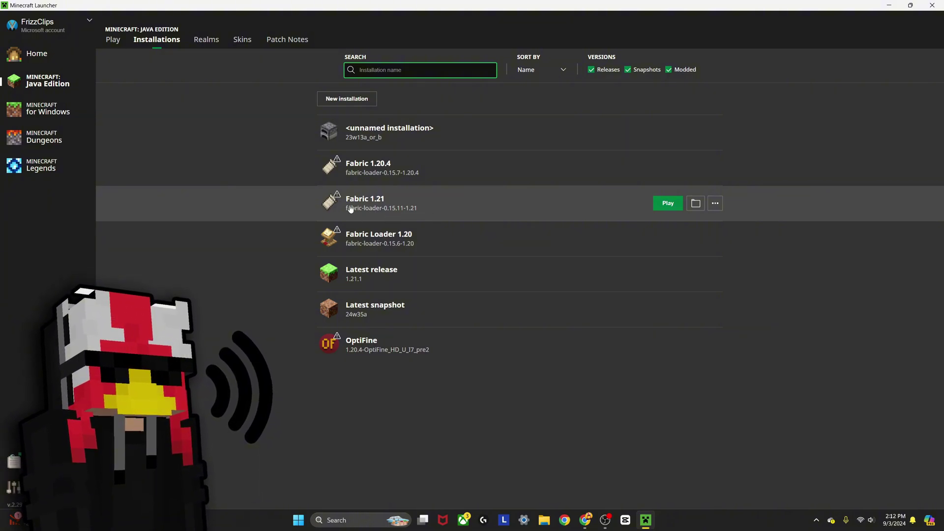
left_click(695, 204)
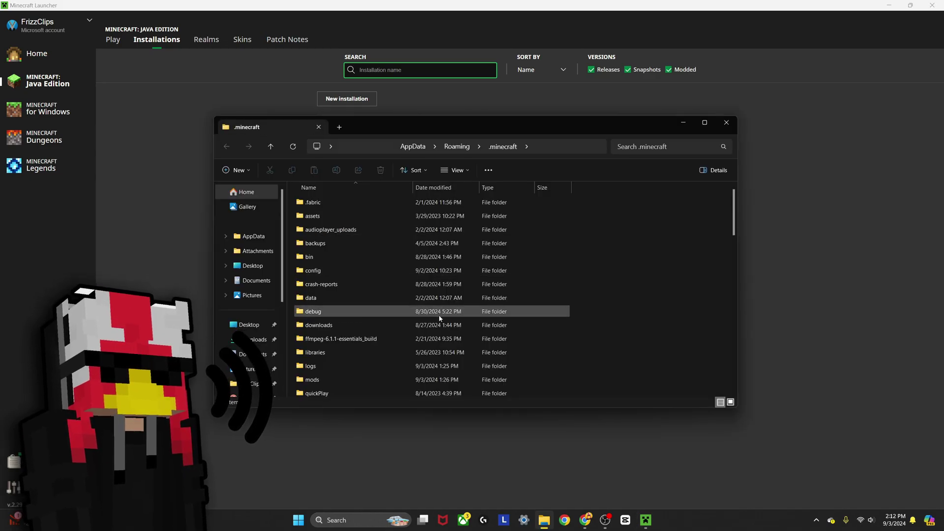
scroll(440, 318, "down", 3)
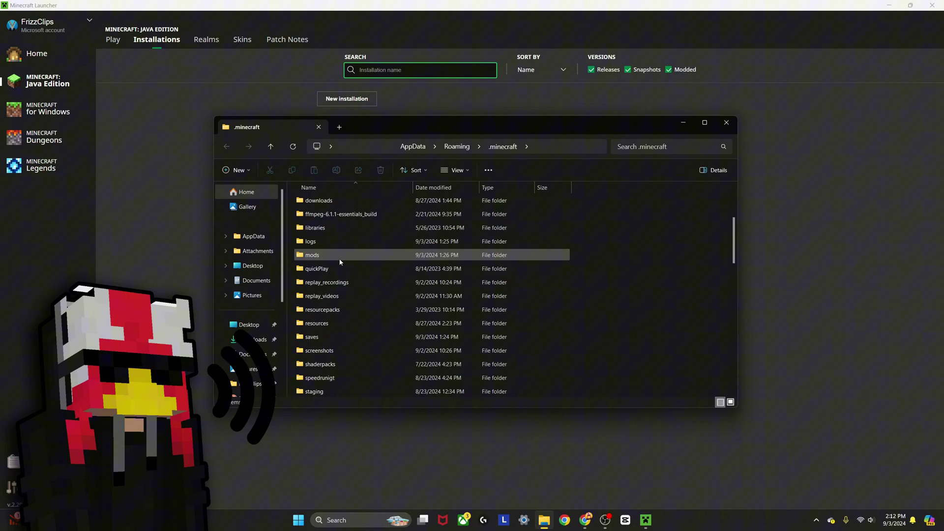
double_click(347, 254)
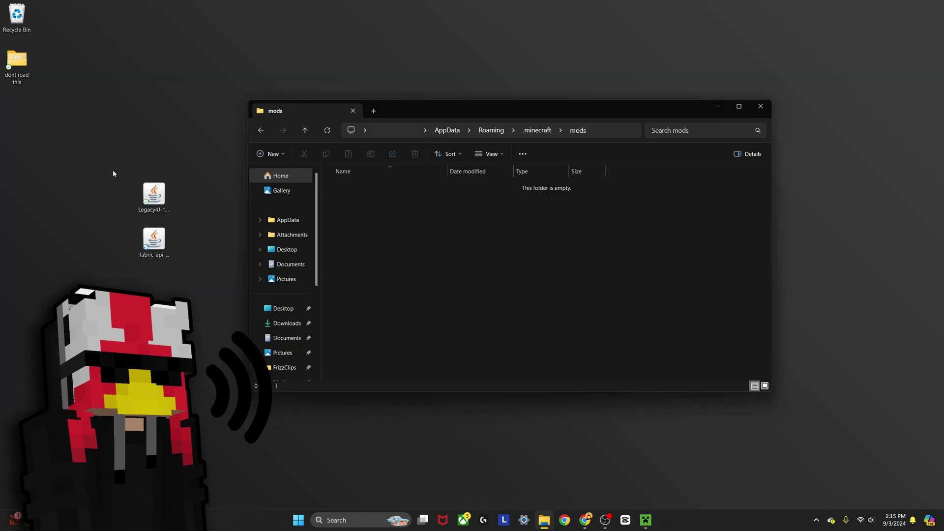
Step: Copy the Legacy4J and Fabric API jar files from the desktop into the mods folder
left_click_drag(113, 170, 196, 271)
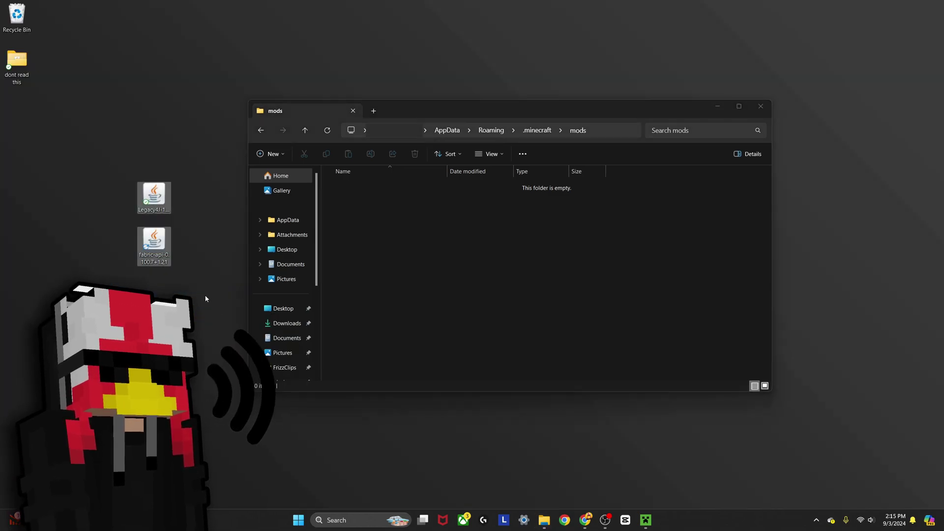
key("ctrl+v")
left_click(388, 251)
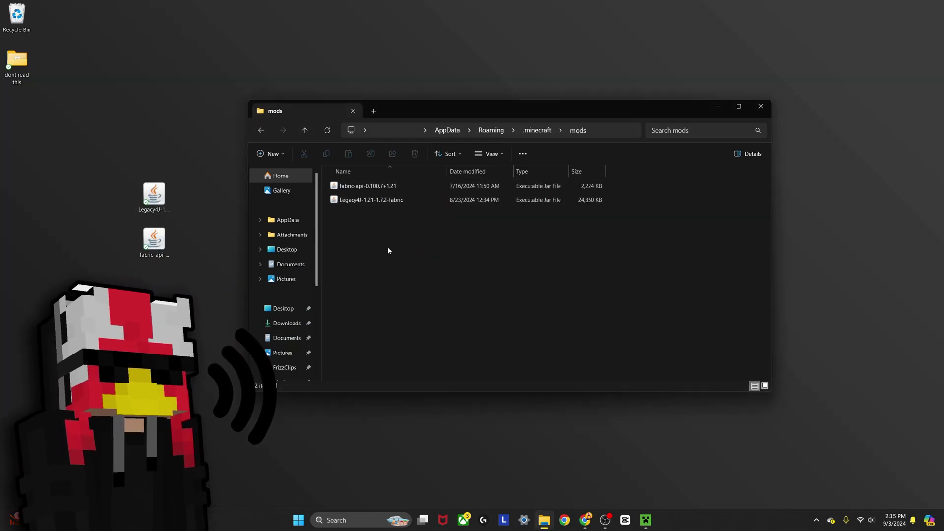
Step: Close the mods folder and launch the game from the Fabric 1.21 installation in the Minecraft Launcher
left_click(760, 111)
left_click(646, 520)
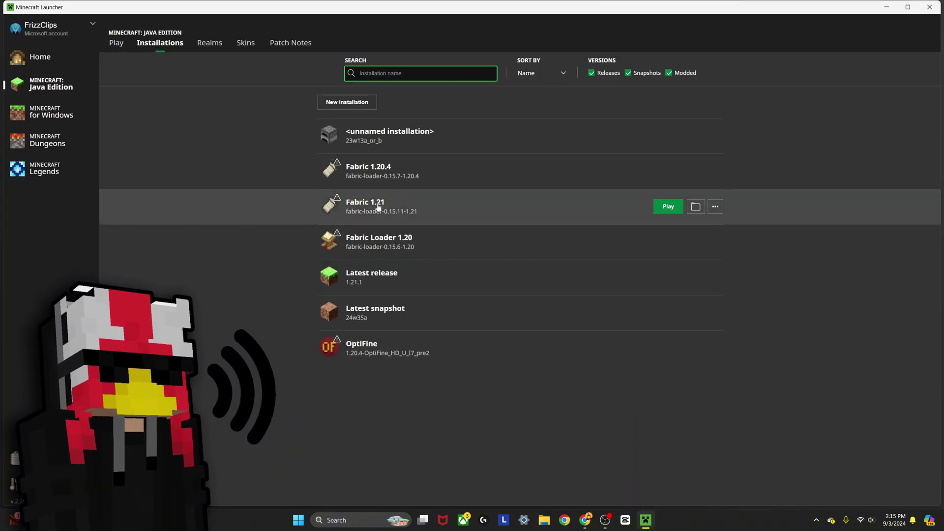
left_click(664, 205)
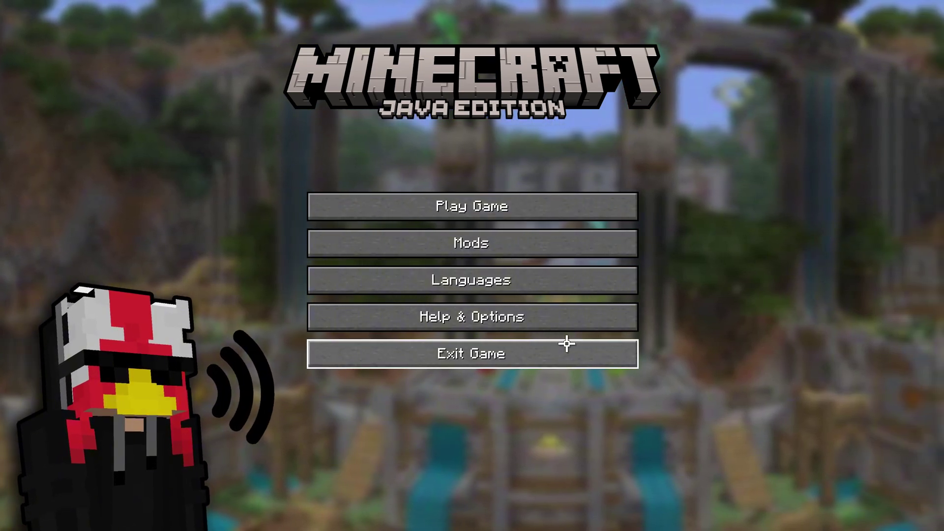
Step: Create a new world with the Play Tutorial option and load into it
left_click(519, 208)
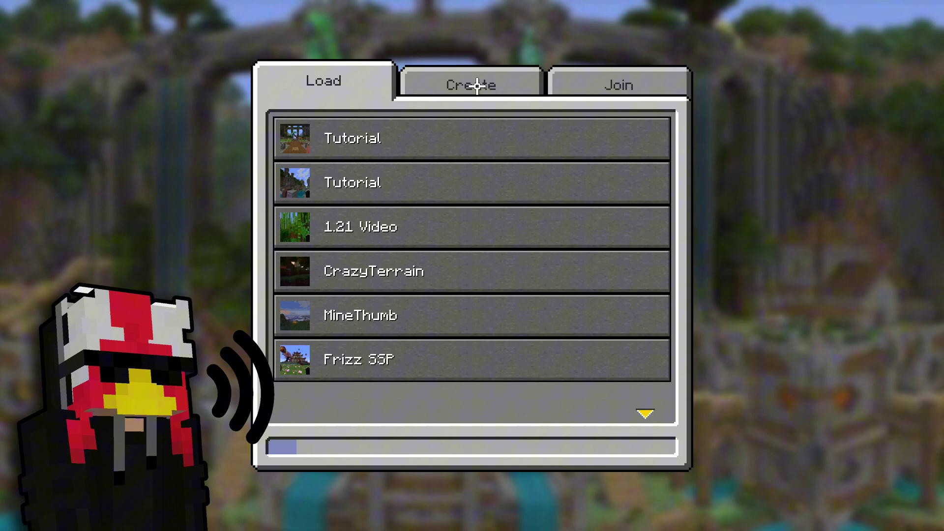
left_click(477, 86)
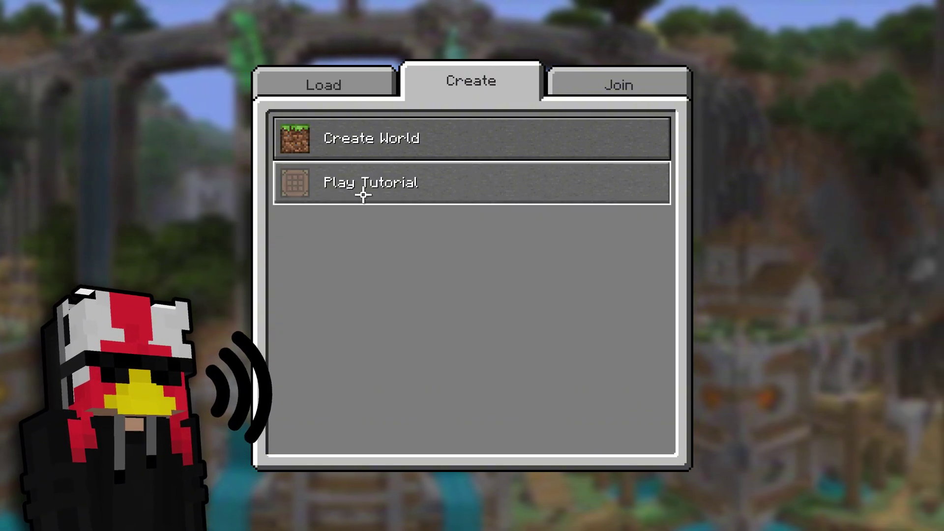
left_click(352, 196)
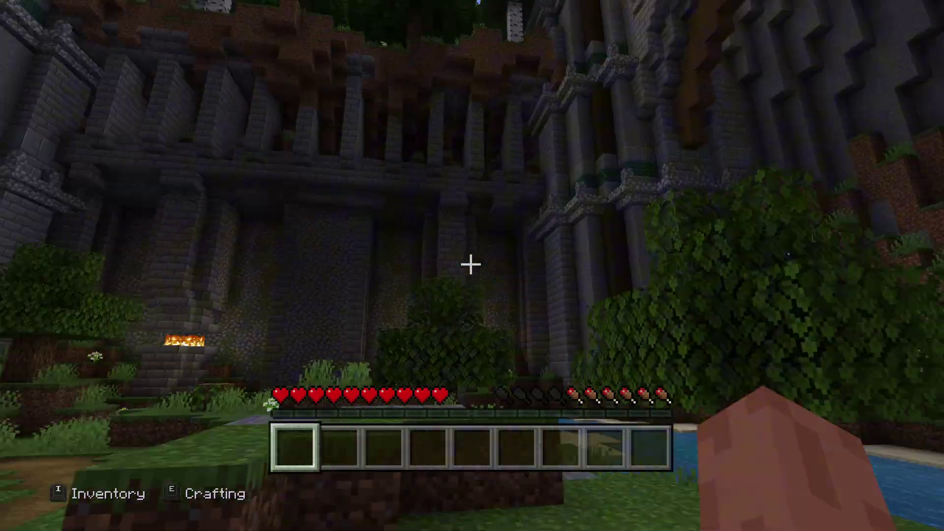
Step: Walk forward along the wooden path towards the giant diamond pickaxe in the tutorial world
left_click(471, 264)
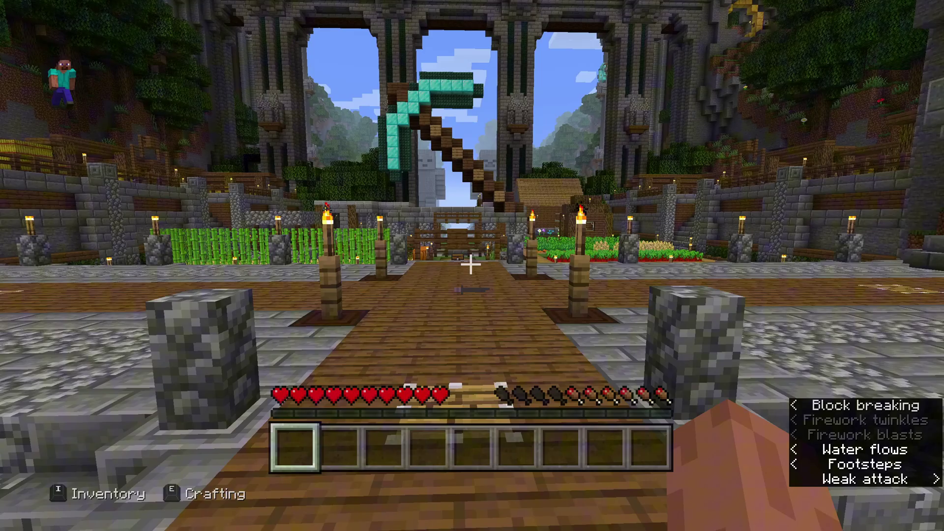
key("w")
key("w")
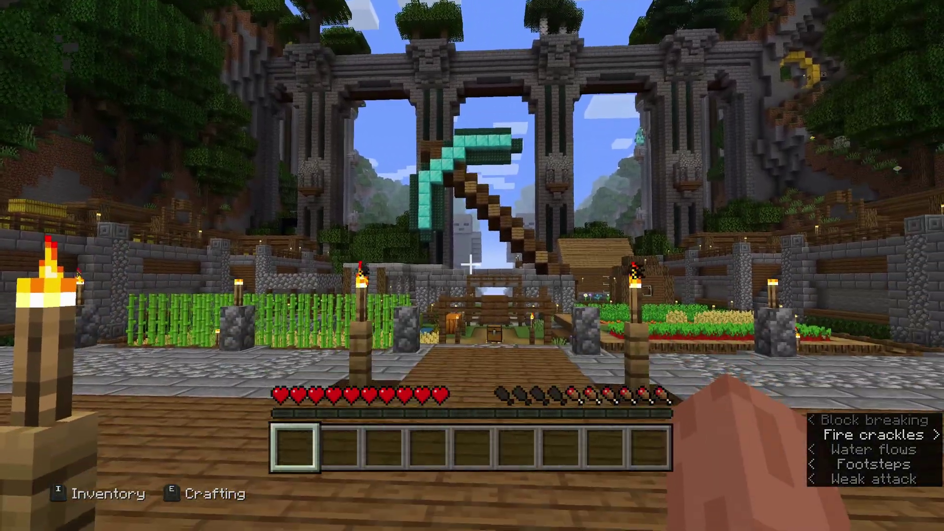
Step: Review the User Interface options and the Graphics options down to the Resource Packs list, and return to the game
key("Escape")
scroll(516, 312, "down", 5)
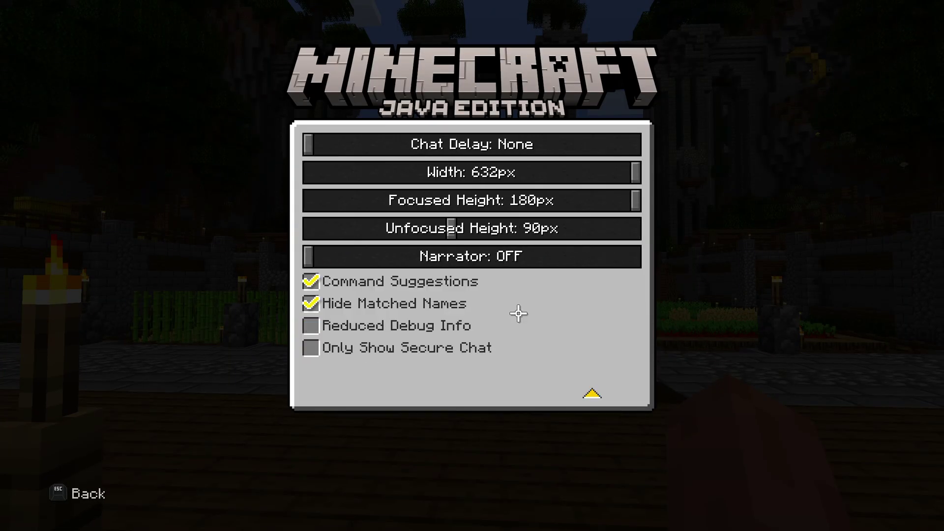
key("Escape")
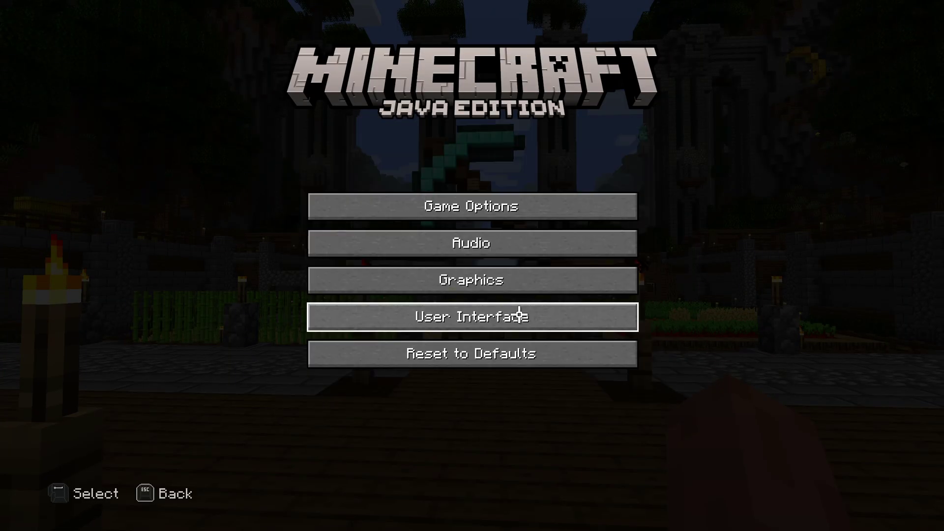
left_click(519, 315)
scroll(538, 309, "down", 10)
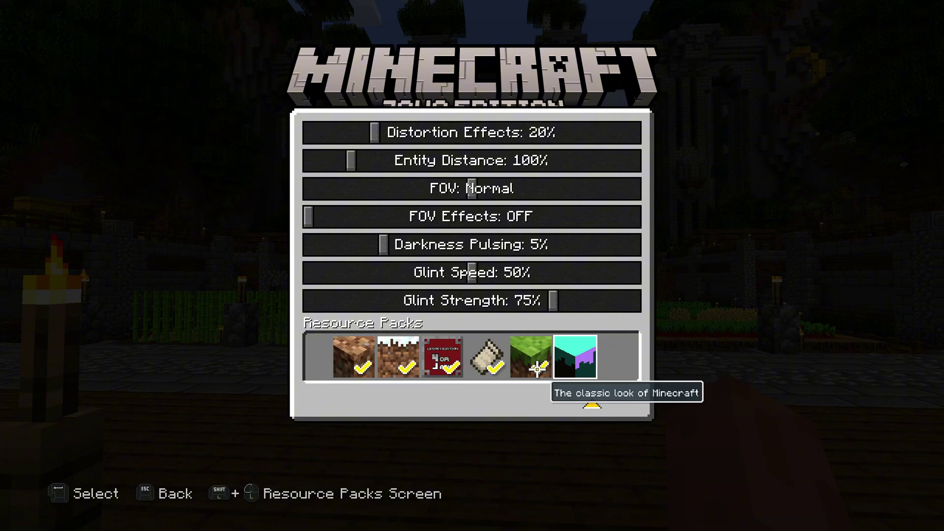
key("Escape")
key("Escape")
key("Escape")
Step: Explore the tutorial world past the fountain and through the stone shelter facing the dirt path
key("w")
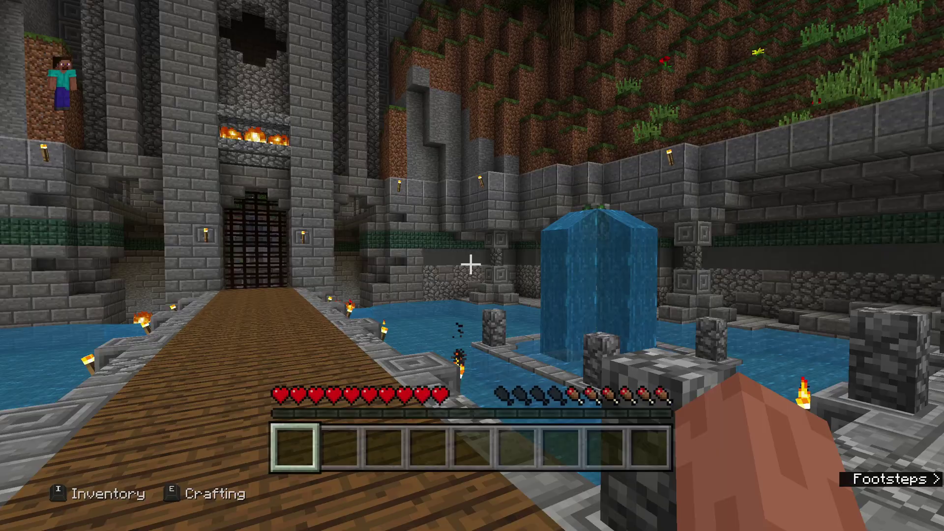
left_click(471, 264)
key("w")
left_click(470, 264)
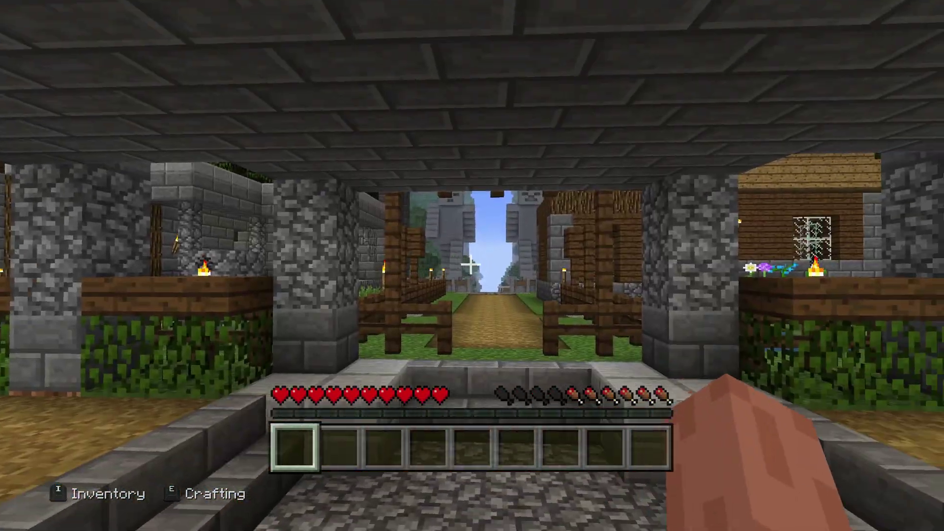
Step: Raise the Gamma above 50% in the Graphics options and return to the game
key("Escape")
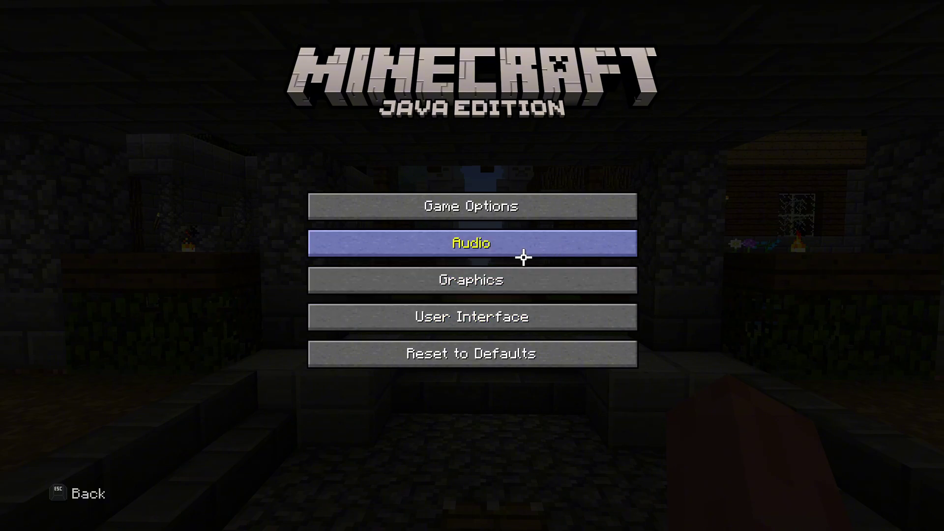
left_click(510, 286)
scroll(529, 254, "down", 5)
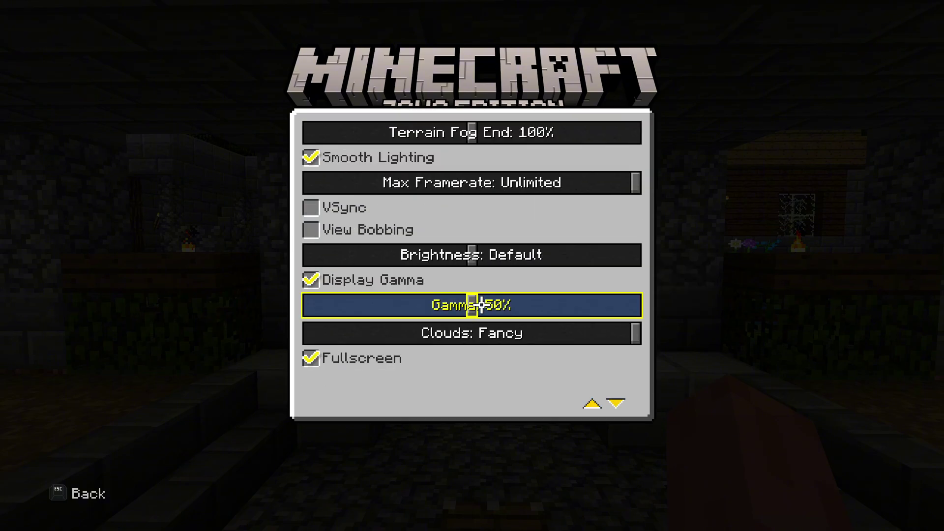
left_click_drag(474, 305, 574, 316)
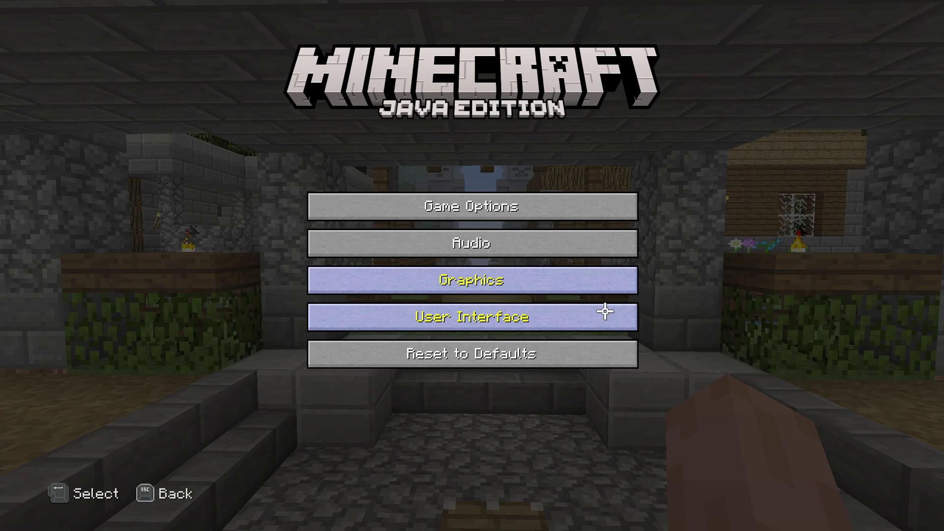
key("Escape")
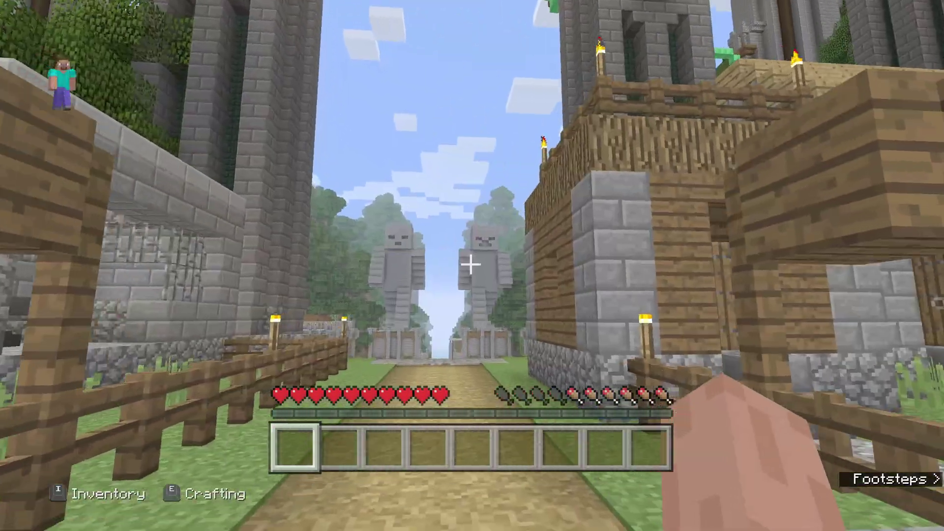
Step: Walk down the path to the courtyard overlooking the lake and view the character in front-facing third person
key("w")
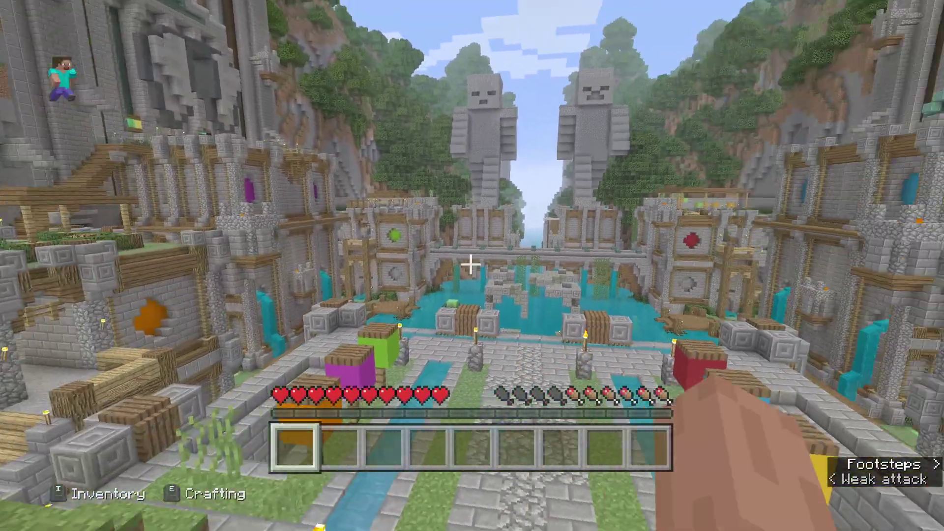
key("w")
left_click(470, 264)
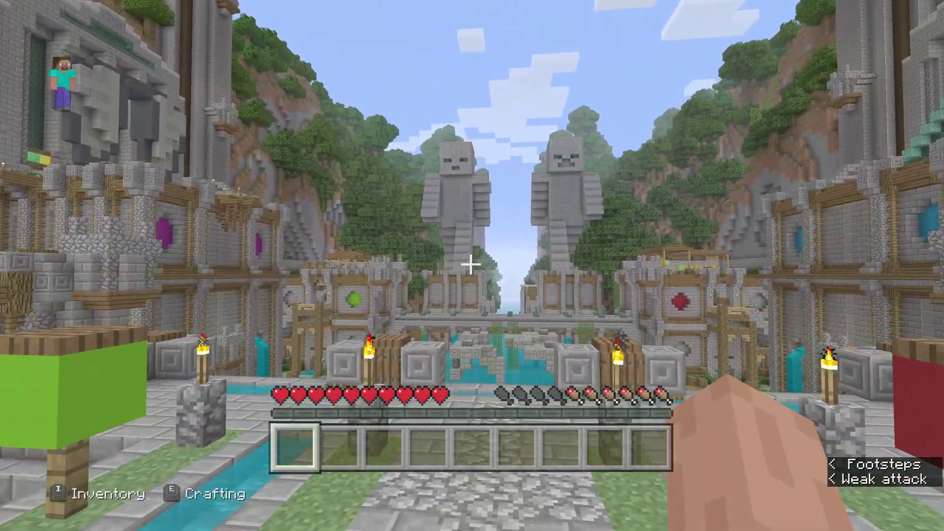
key("F5")
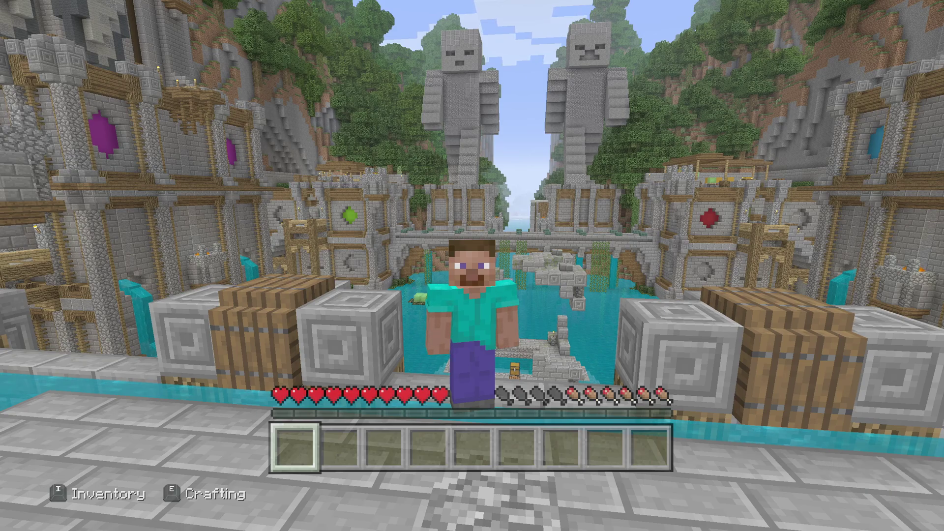
Step: Exit the game and delete the Fabric API and Legacy4J jar files from the Fabric 1.21 installation's mods folder
key("Escape")
left_click(514, 394)
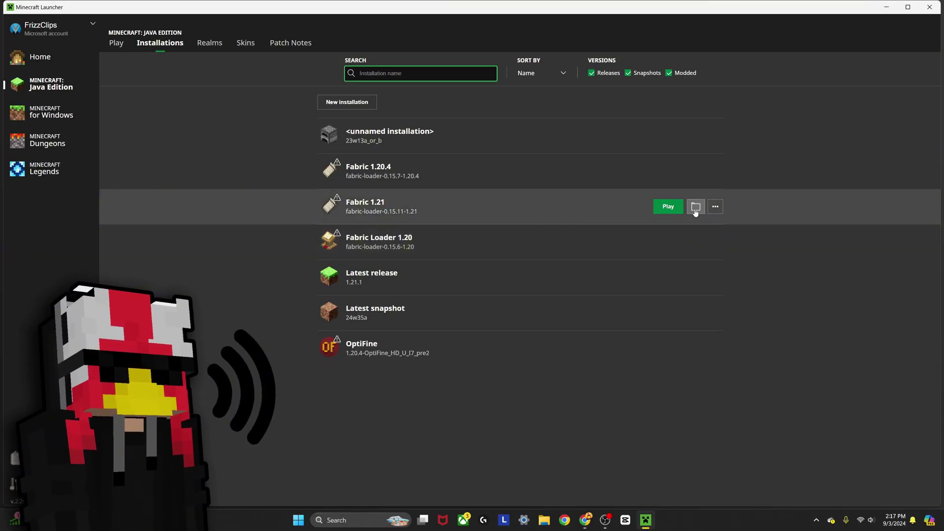
left_click(695, 207)
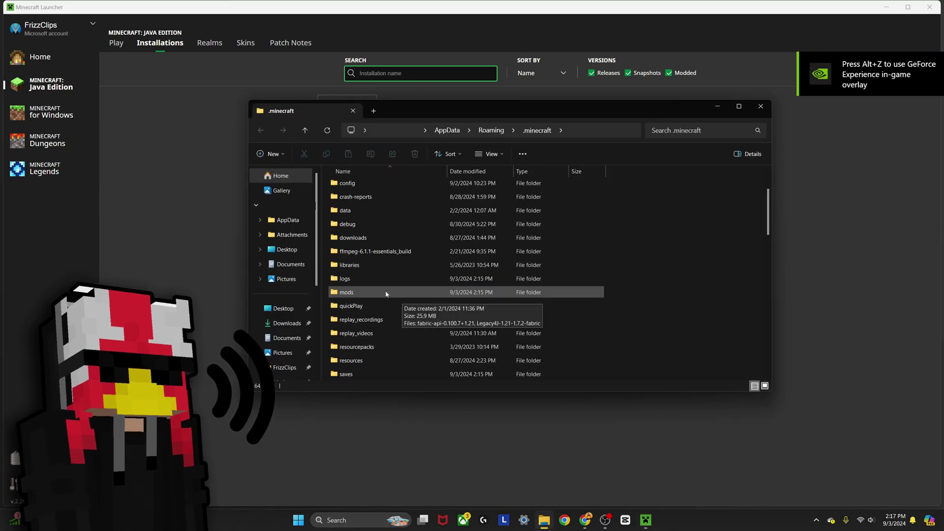
double_click(386, 293)
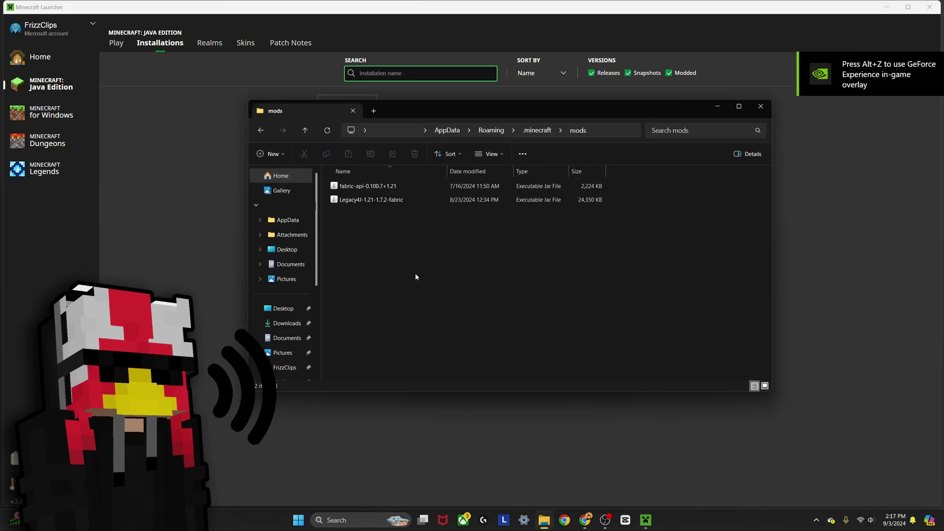
left_click_drag(507, 227, 423, 188)
left_click(414, 158)
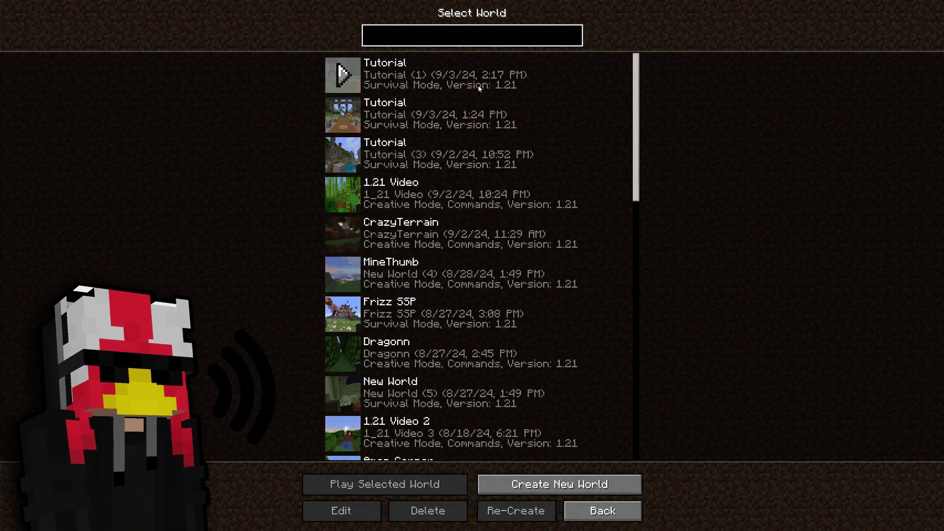
Step: Load the most recently played Tutorial world without the mods and walk towards the stone stairs
left_click(452, 78)
left_click(452, 78)
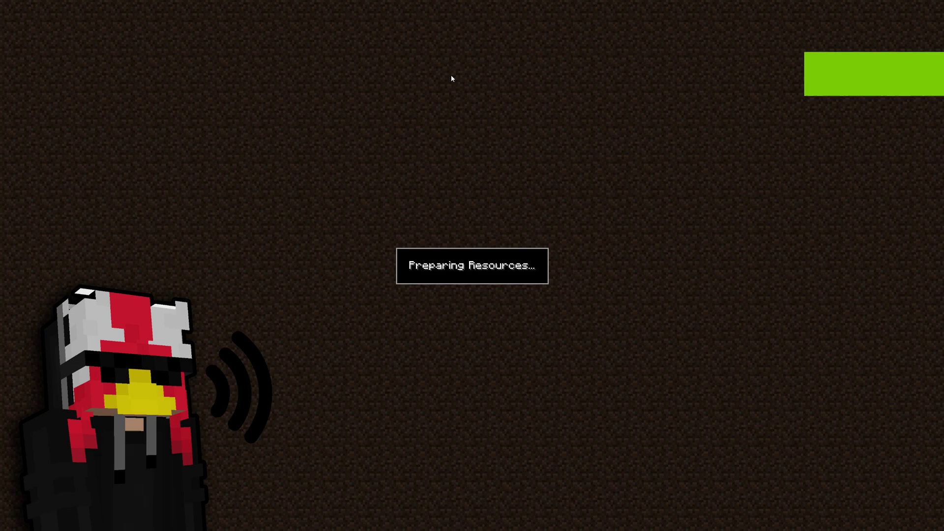
key("w")
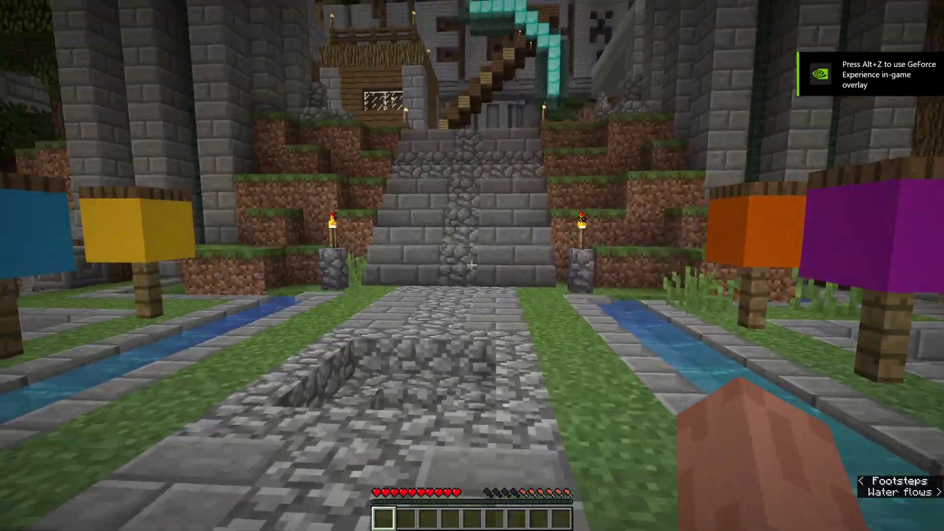
Step: Jump around the courtyard, view the character in third person, and return to first-person view
key("space")
key("F5")
key("space")
key("F5")
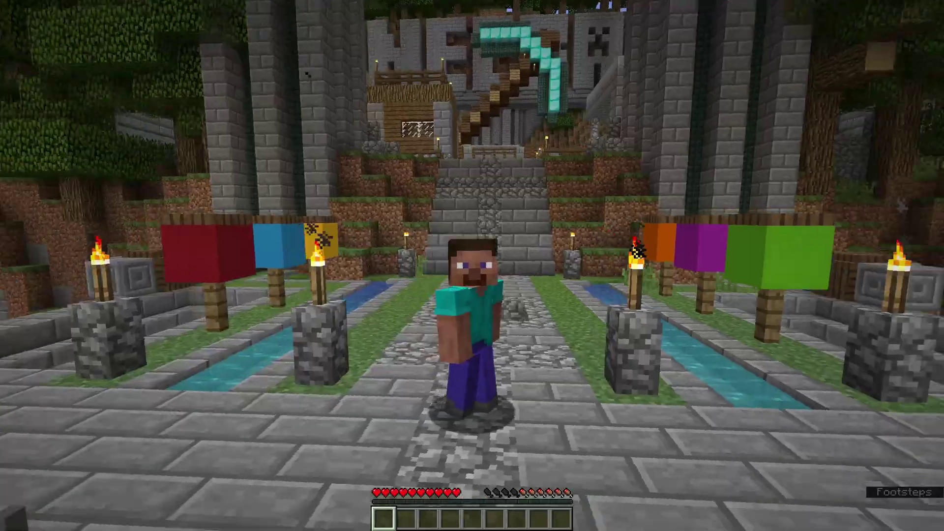
key("F5")
key("F5")
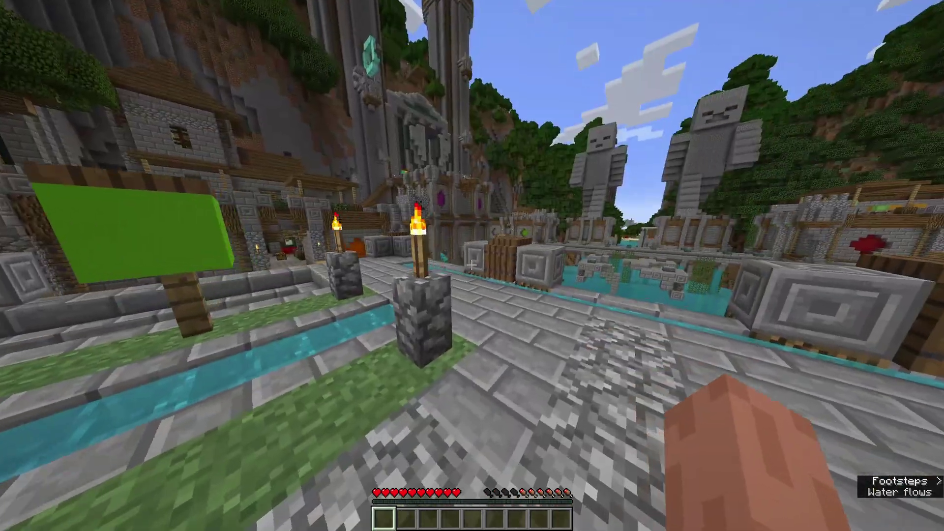
Step: Cross the lake to open and close the chest on the ruins, and view the character in front-facing third person
key("w")
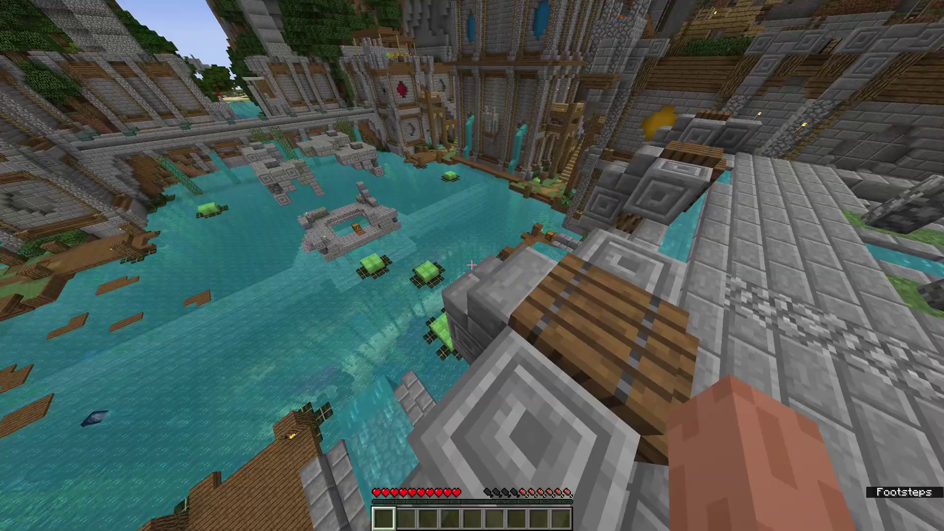
key("w")
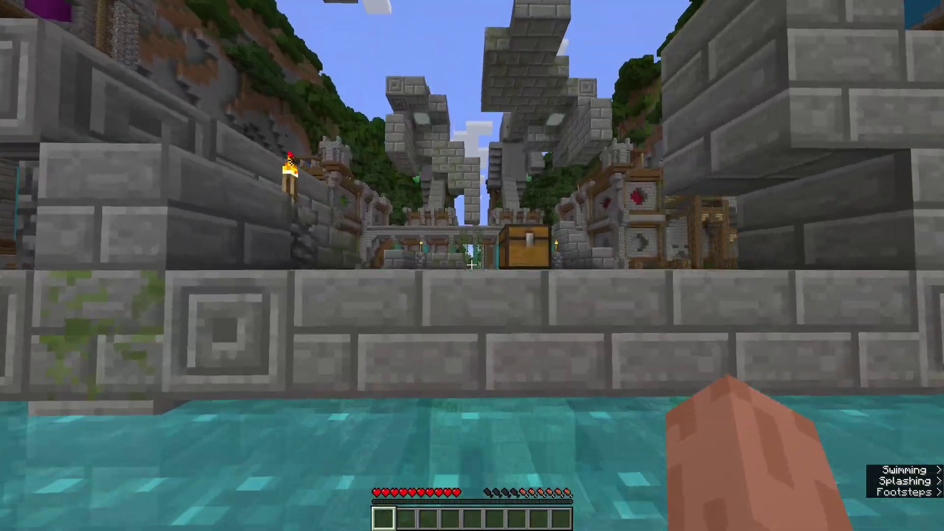
right_click(471, 265)
key("Escape")
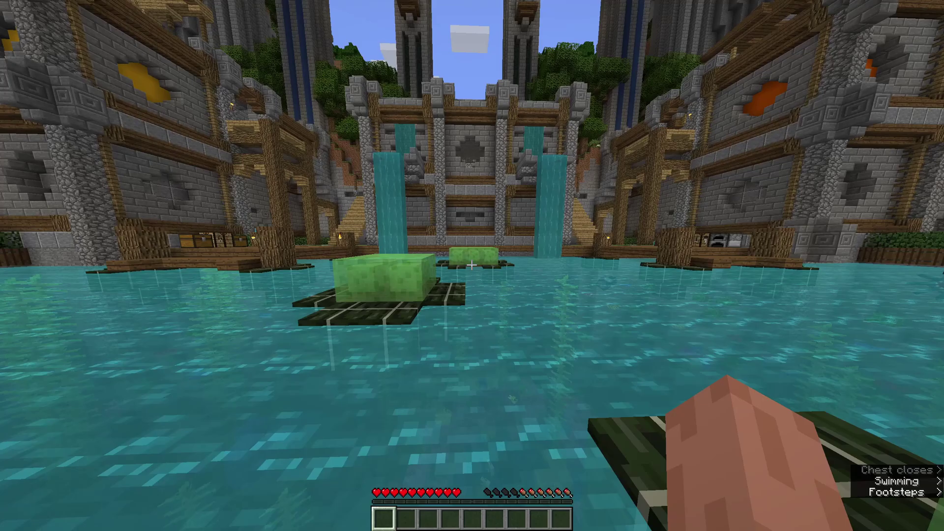
key("F5")
key("F5")
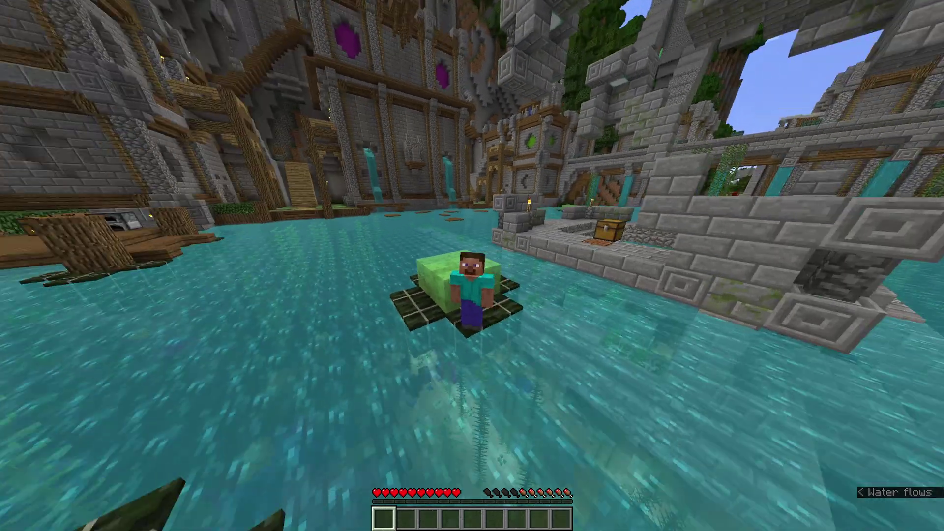